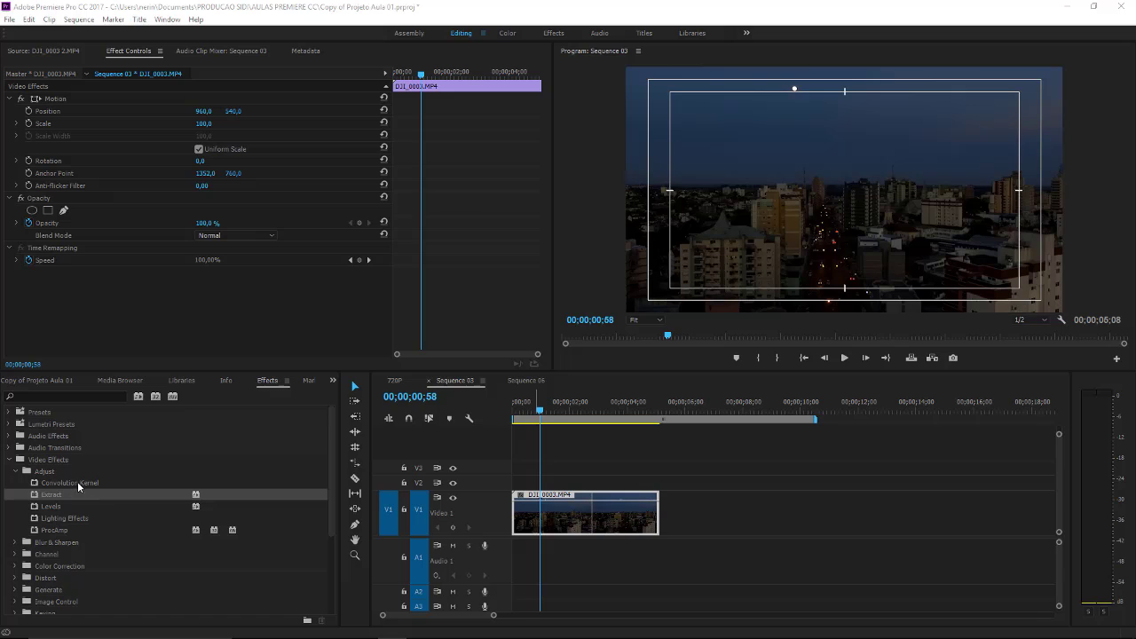
Apply Extract to the DJI_0003 city clip, settling Softness at 44 with Black 64, White 192.
left_click(62, 484)
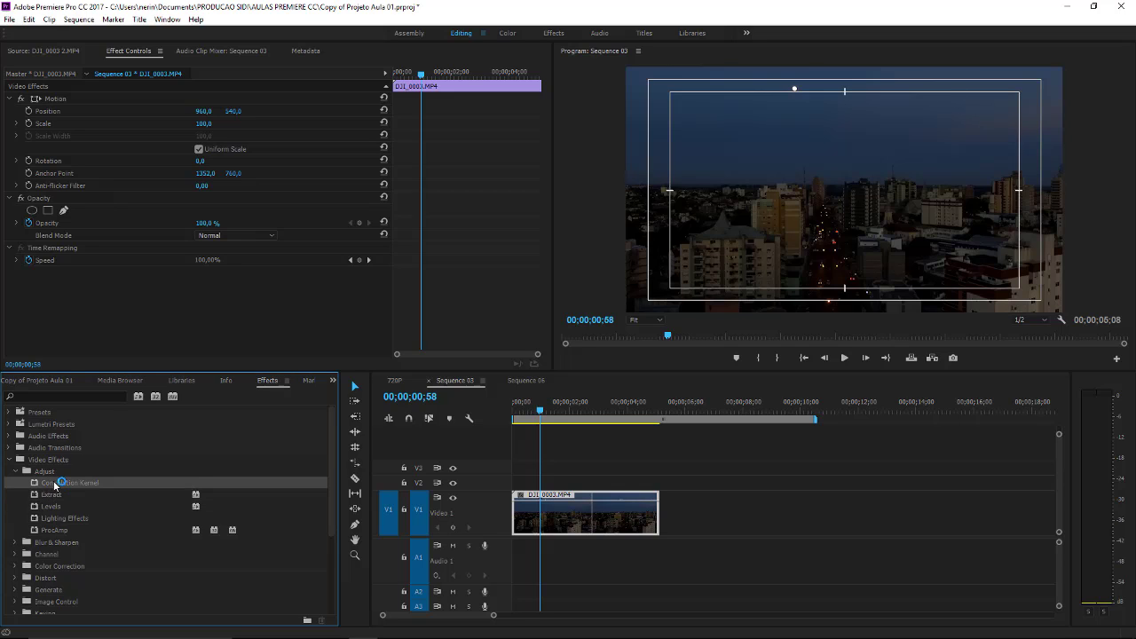
left_click(42, 495)
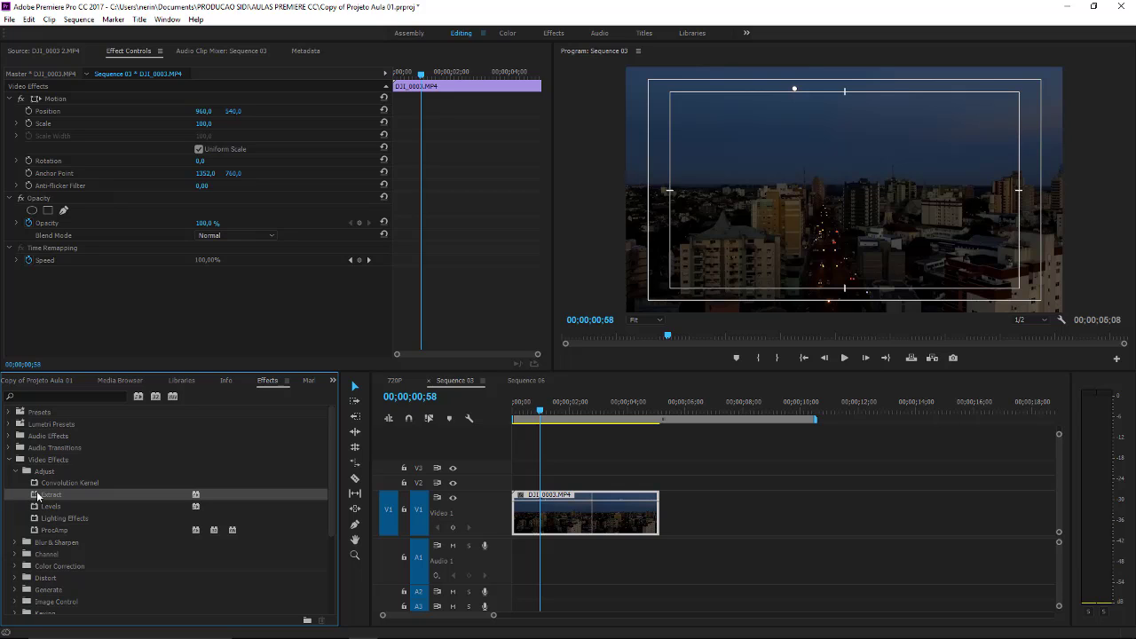
left_click_drag(105, 495, 575, 513)
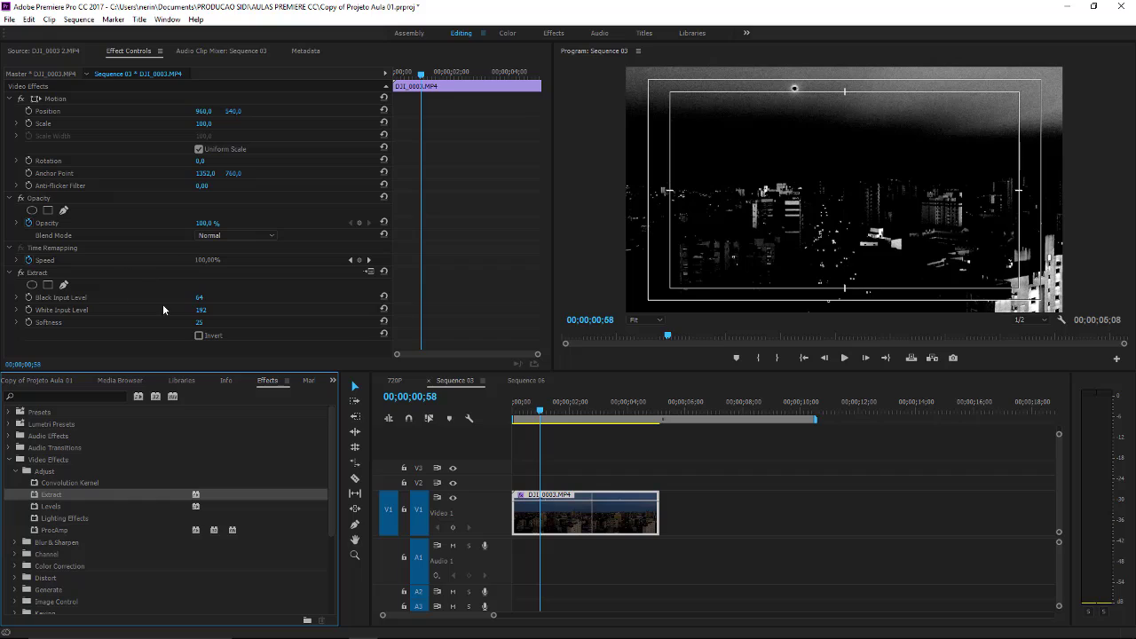
left_click_drag(200, 322, 261, 322)
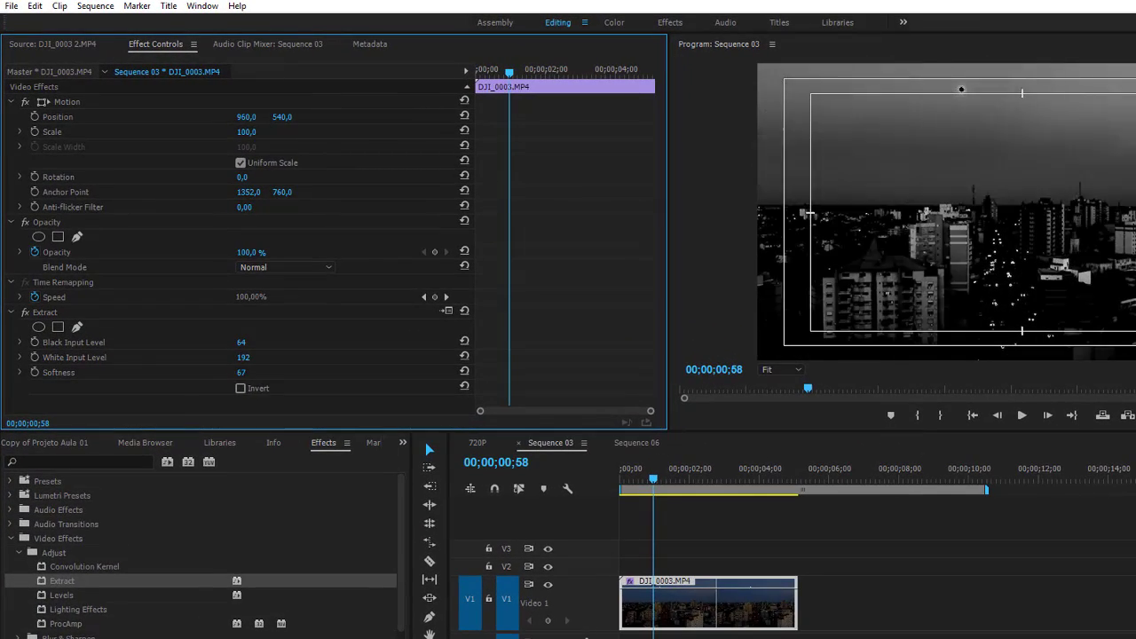
mouse_move(241, 372)
left_mouse_down()
mouse_move(166, 372)
mouse_move(243, 372)
mouse_move(196, 372)
left_mouse_up()
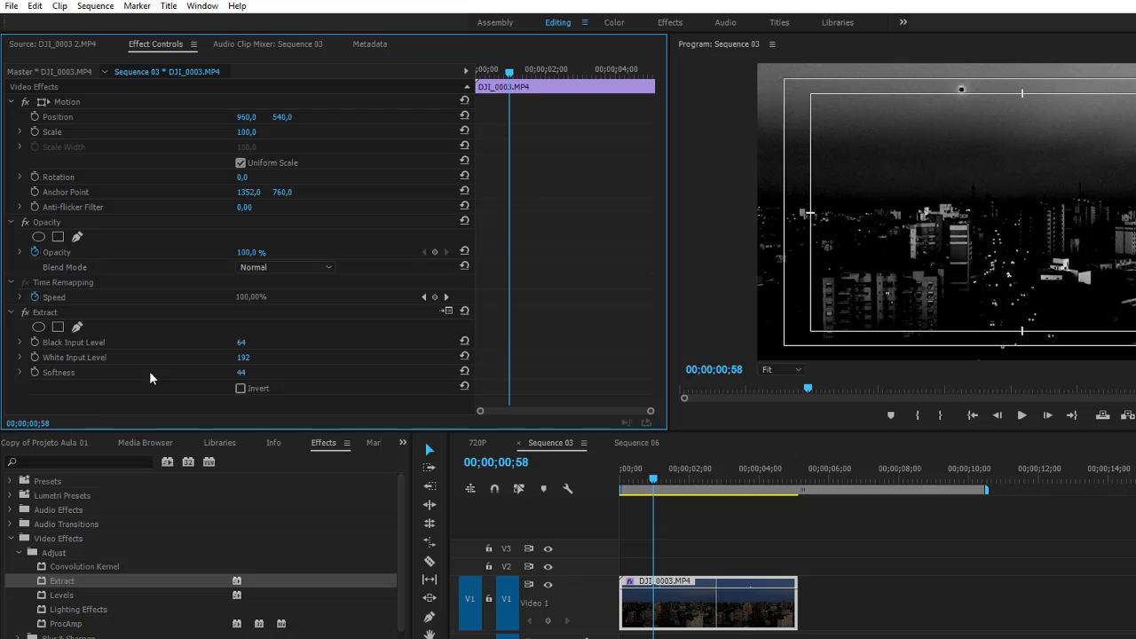
Place shutterstock_v2309387.mpg on V1 after the city clip and drop Extract onto it.
left_click(68, 443)
double_click(86, 527)
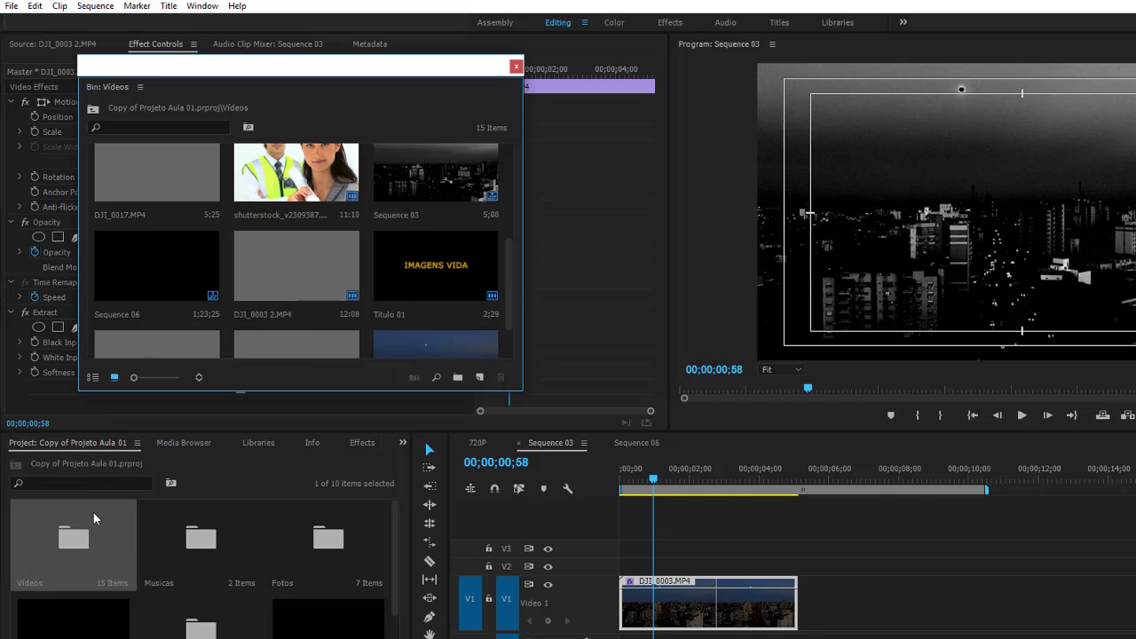
left_click_drag(297, 173, 828, 601)
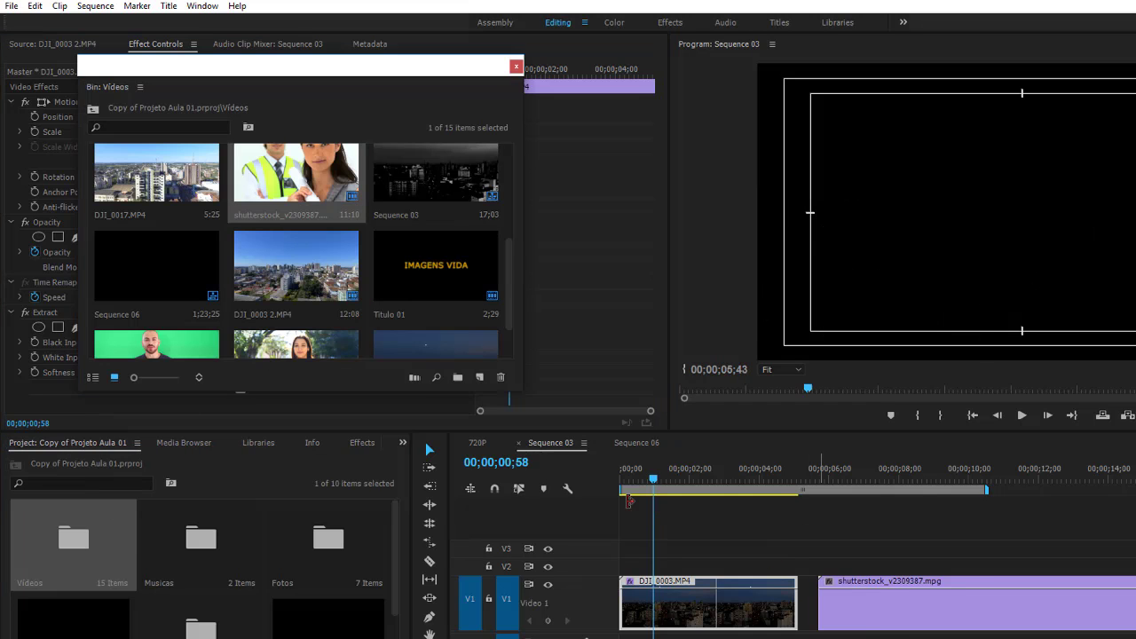
left_click(515, 66)
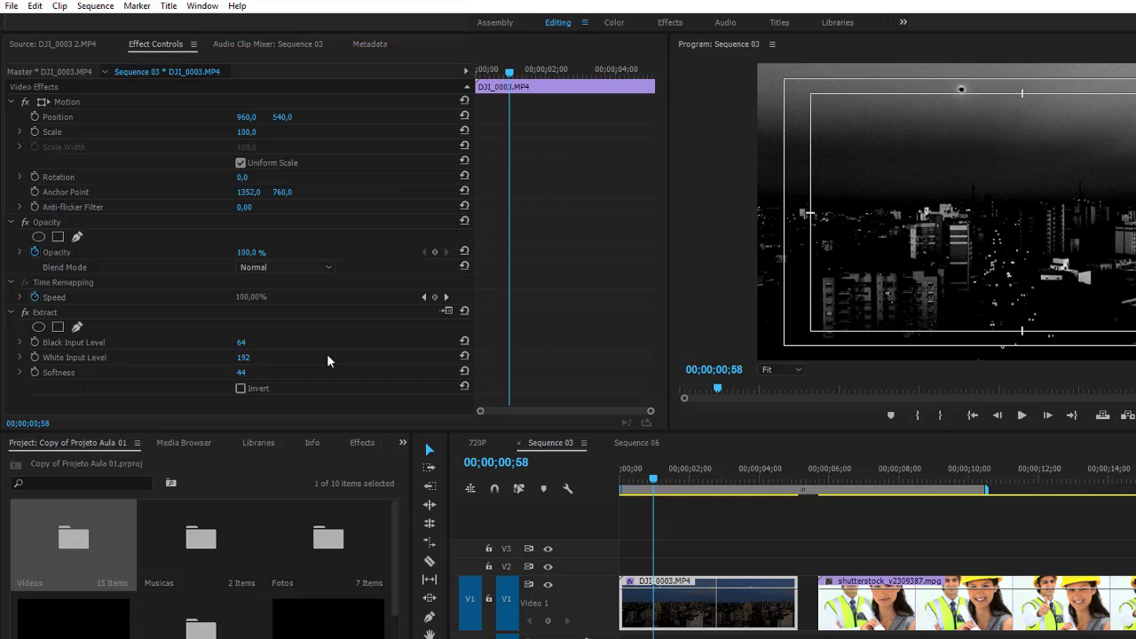
left_click(362, 442)
left_click_drag(58, 581, 856, 621)
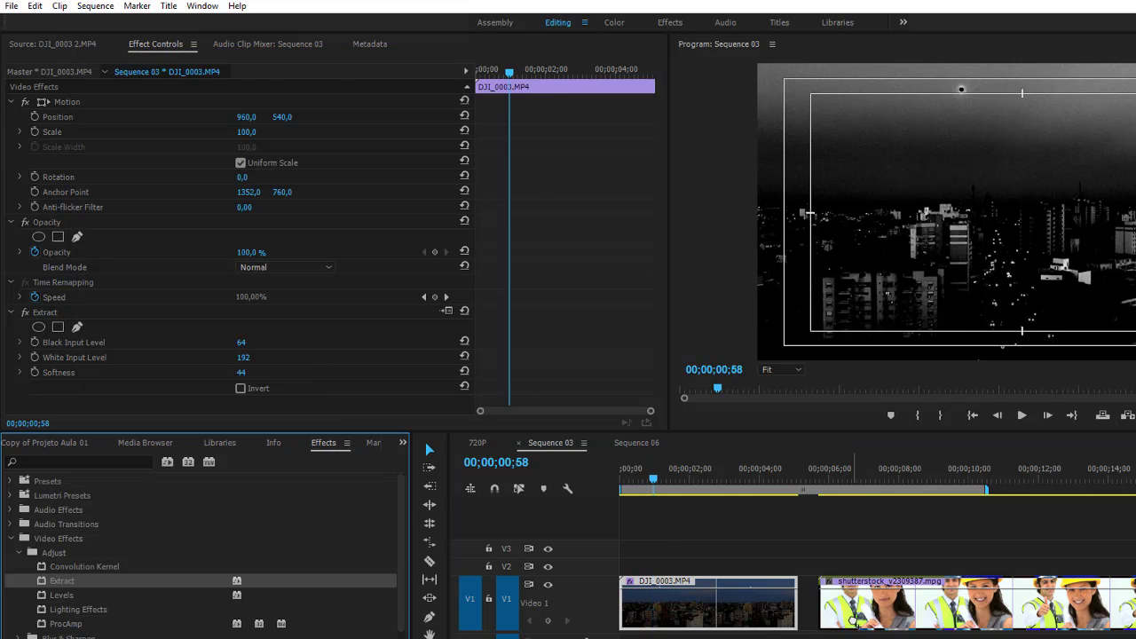
Scale the workers clip to 202 and set its Extract to Black 147, White 158, Softness 31.
left_click(854, 479)
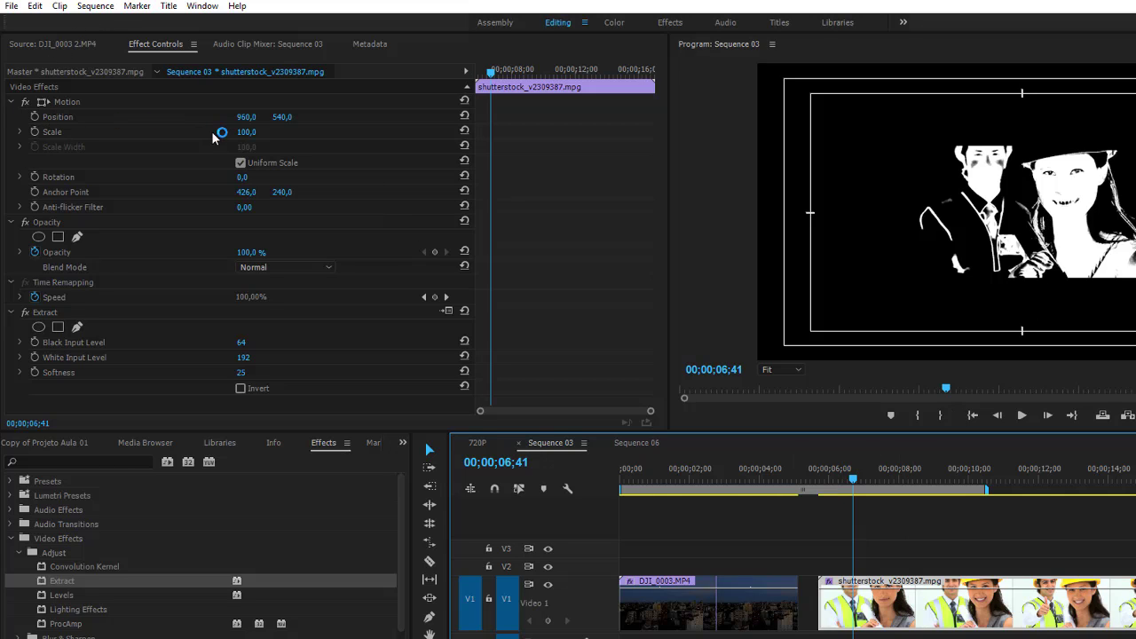
left_click_drag(245, 131, 337, 131)
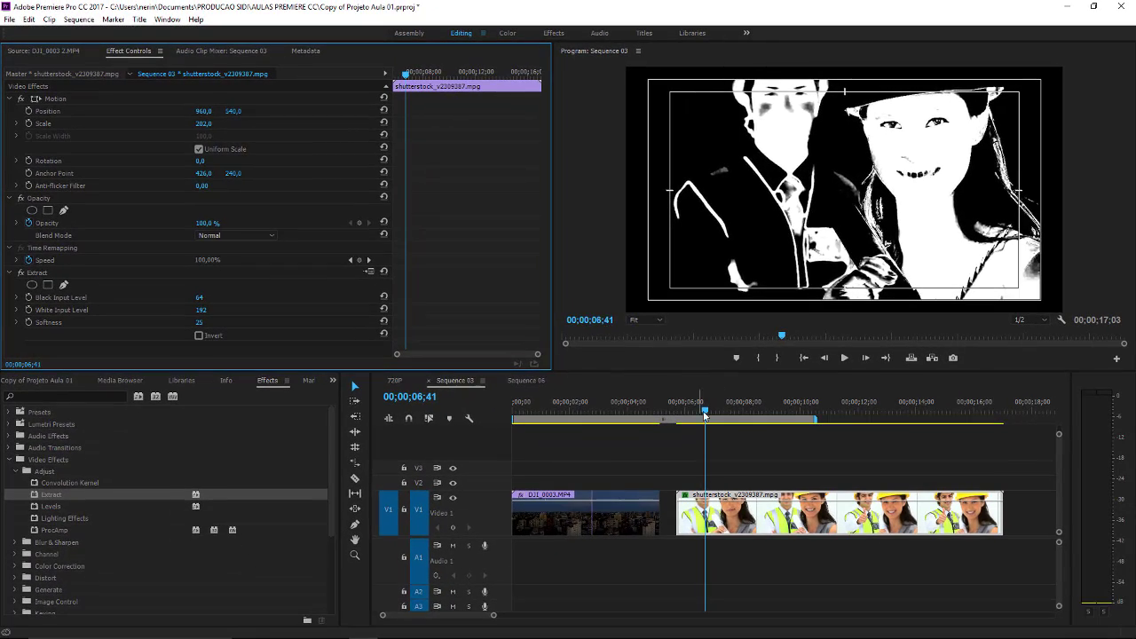
left_click_drag(705, 415, 789, 401)
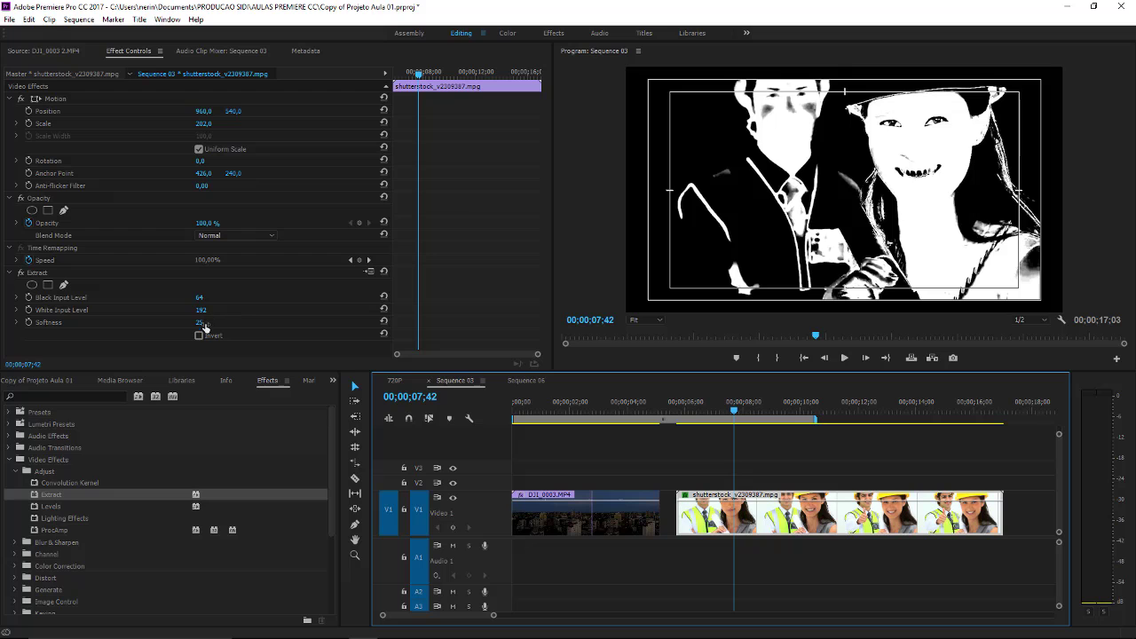
left_click_drag(200, 322, 266, 323)
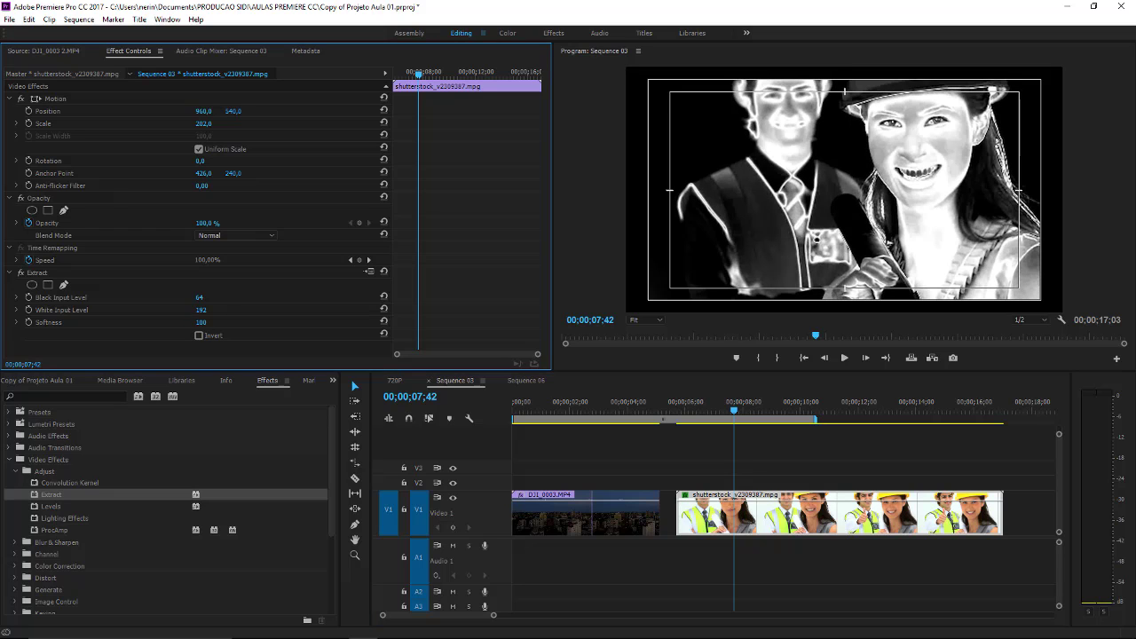
left_click_drag(201, 309, 231, 309)
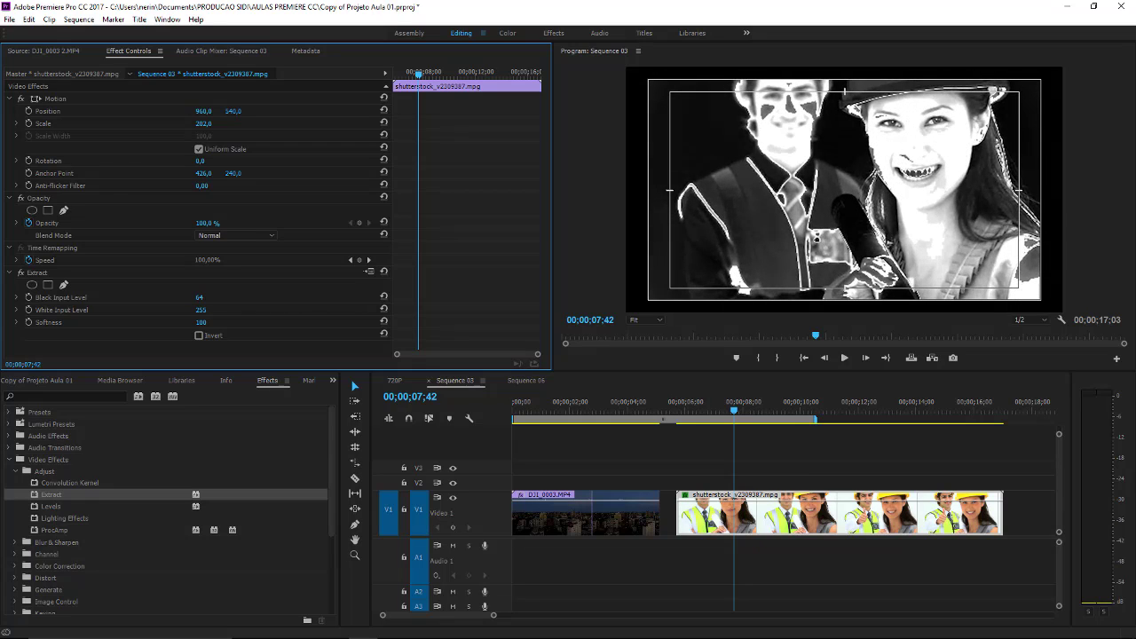
mouse_move(199, 297)
left_mouse_down()
mouse_move(271, 298)
mouse_move(255, 297)
left_mouse_up()
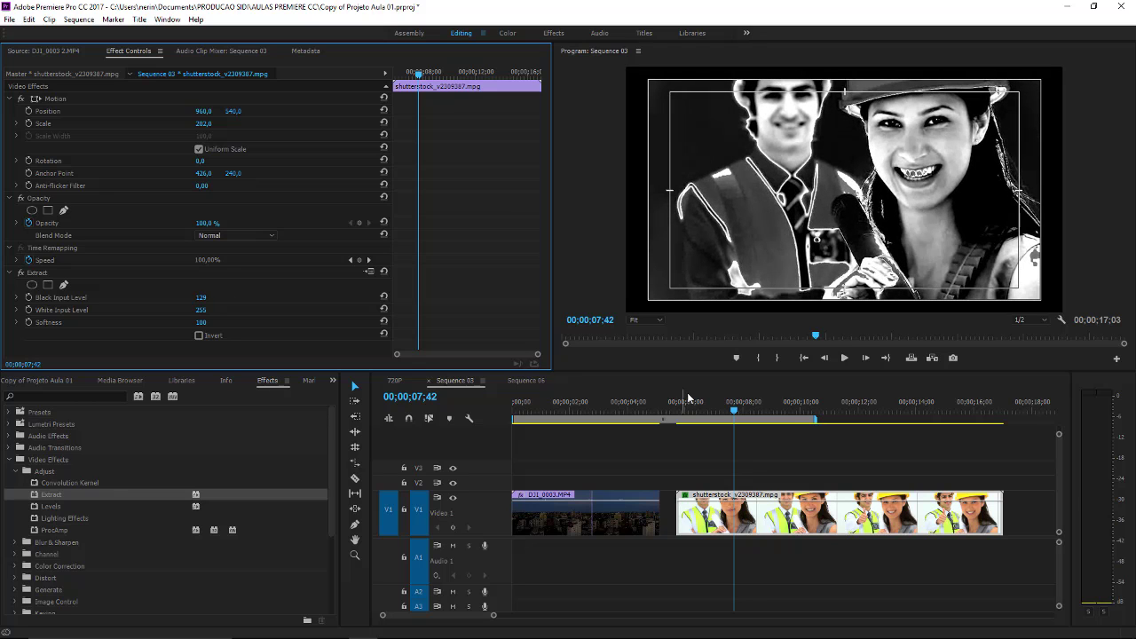
Compare the workers clip's outline result with the city clip, leaving the playhead in the city clip.
left_click(614, 408)
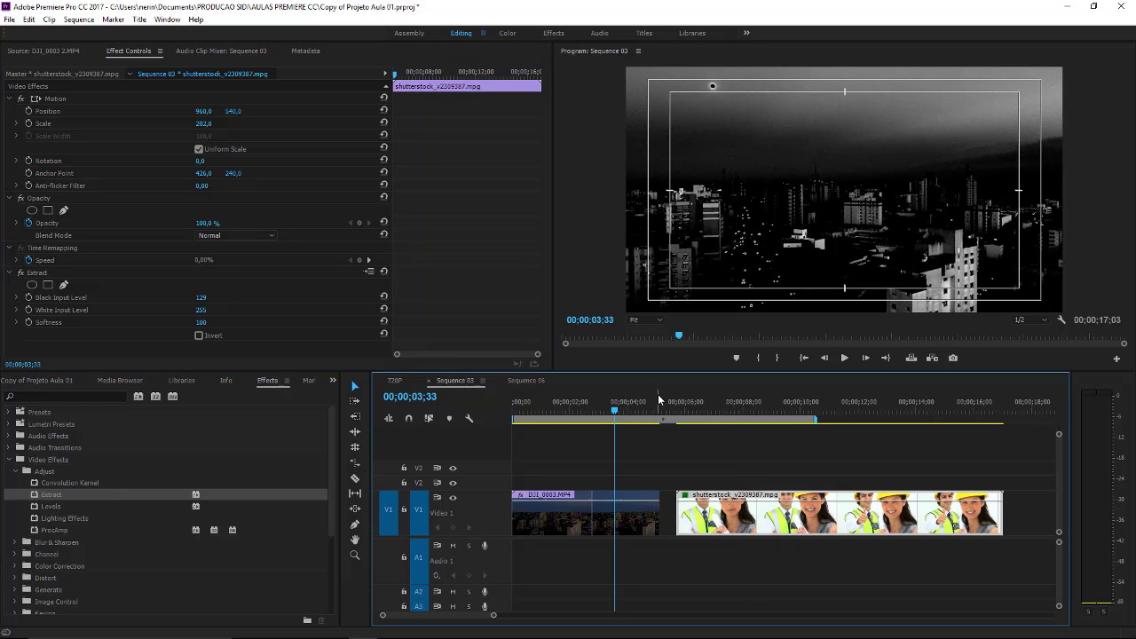
left_click(199, 305)
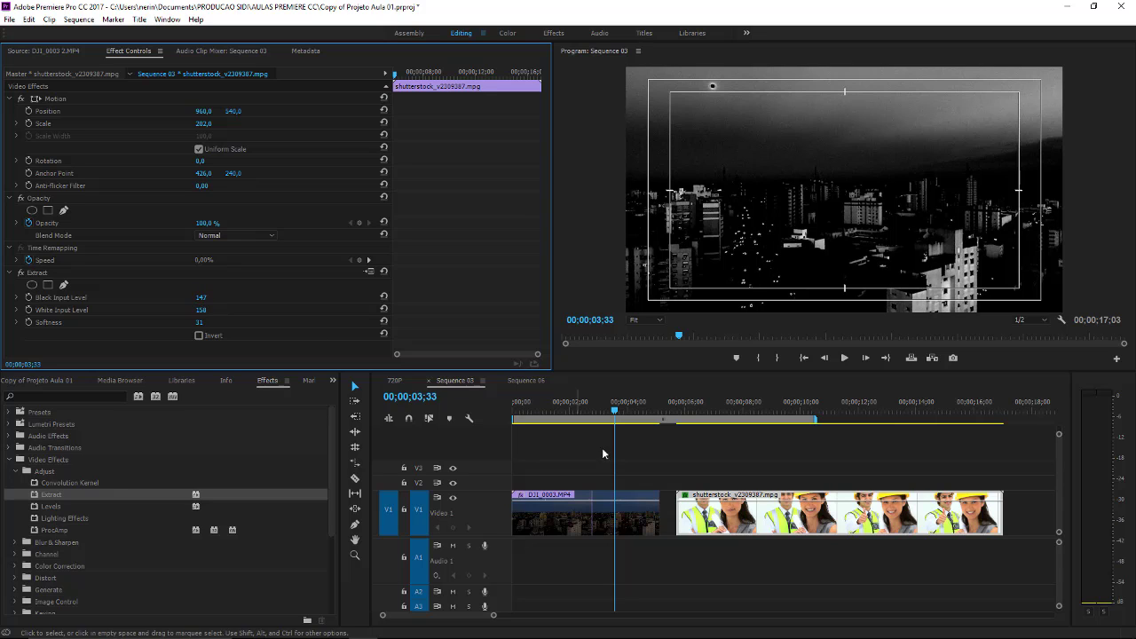
left_click(586, 516)
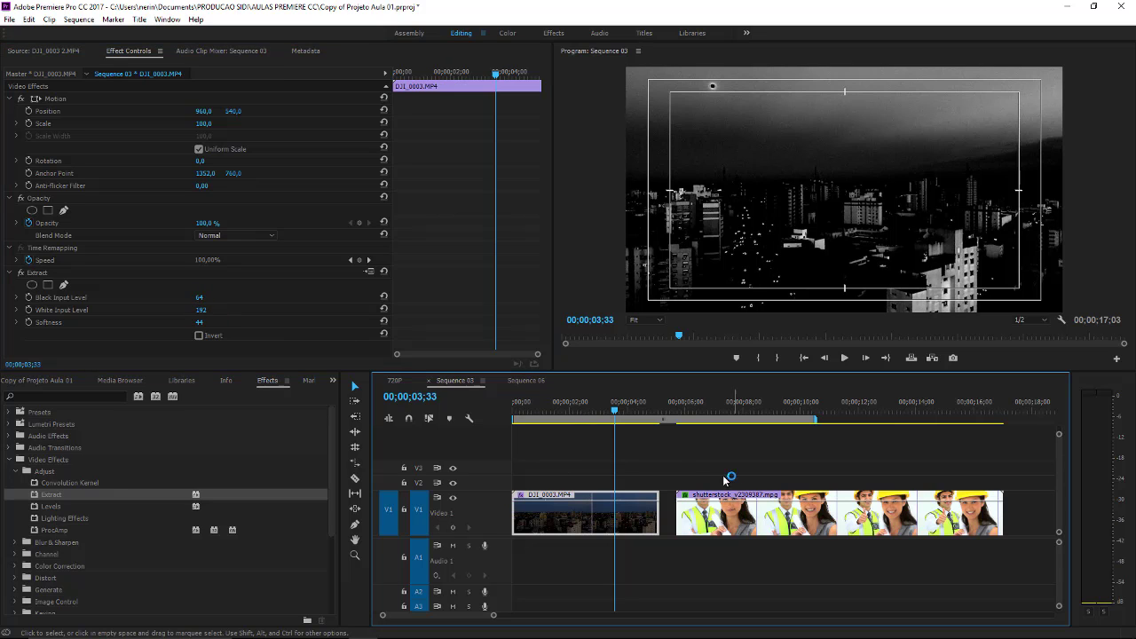
left_click(820, 528)
left_click(764, 406)
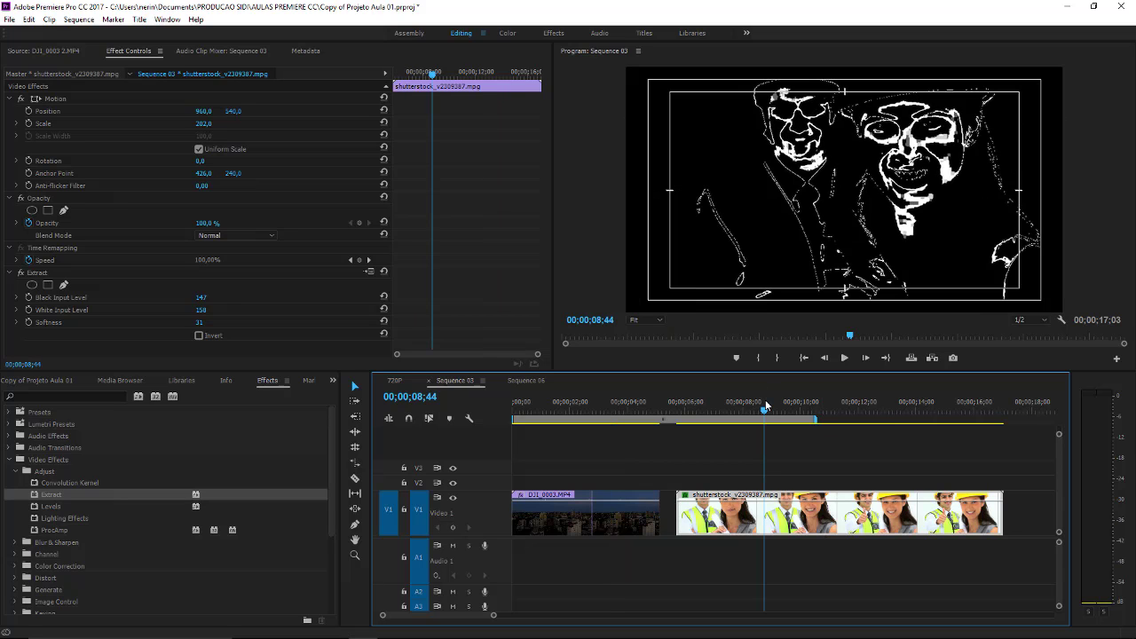
left_click(545, 407)
Set the city clip's Extract to Black Input 77, White Input 255 and Softness 62.
left_click(583, 511)
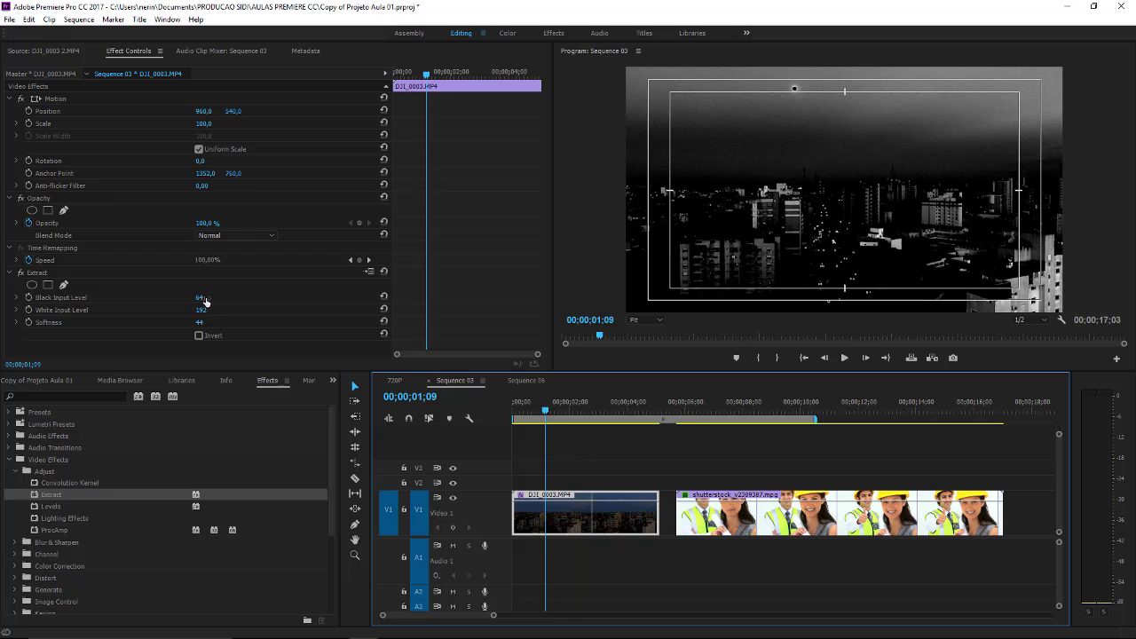
mouse_move(208, 302)
left_mouse_down()
mouse_move(257, 297)
mouse_move(160, 297)
left_mouse_up()
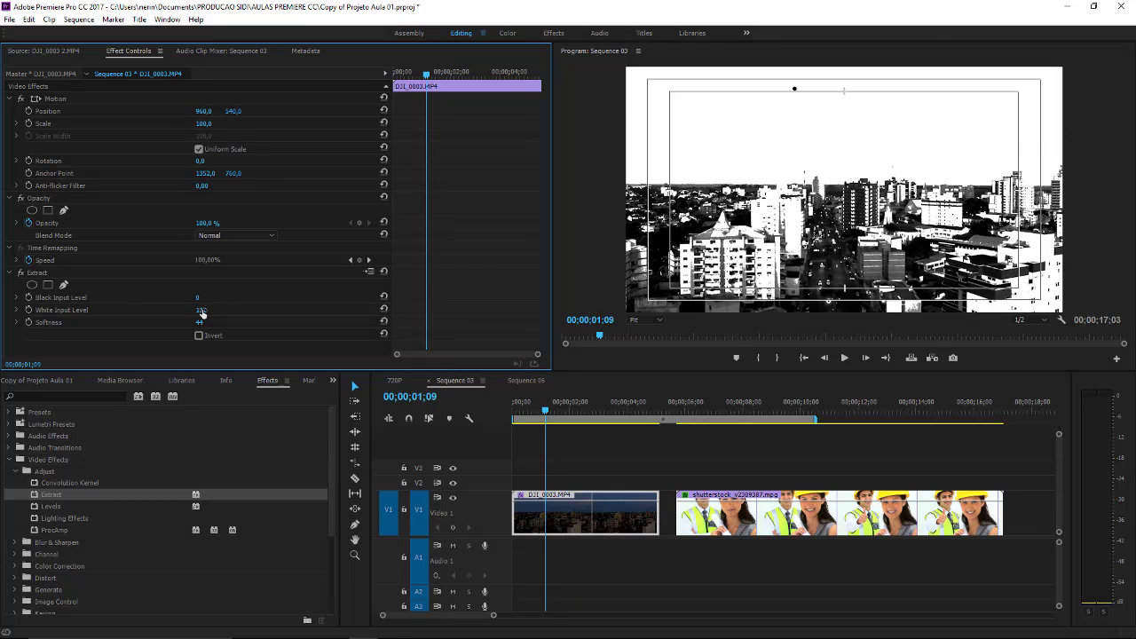
mouse_move(201, 311)
left_mouse_down()
mouse_move(133, 310)
mouse_move(266, 309)
left_mouse_up()
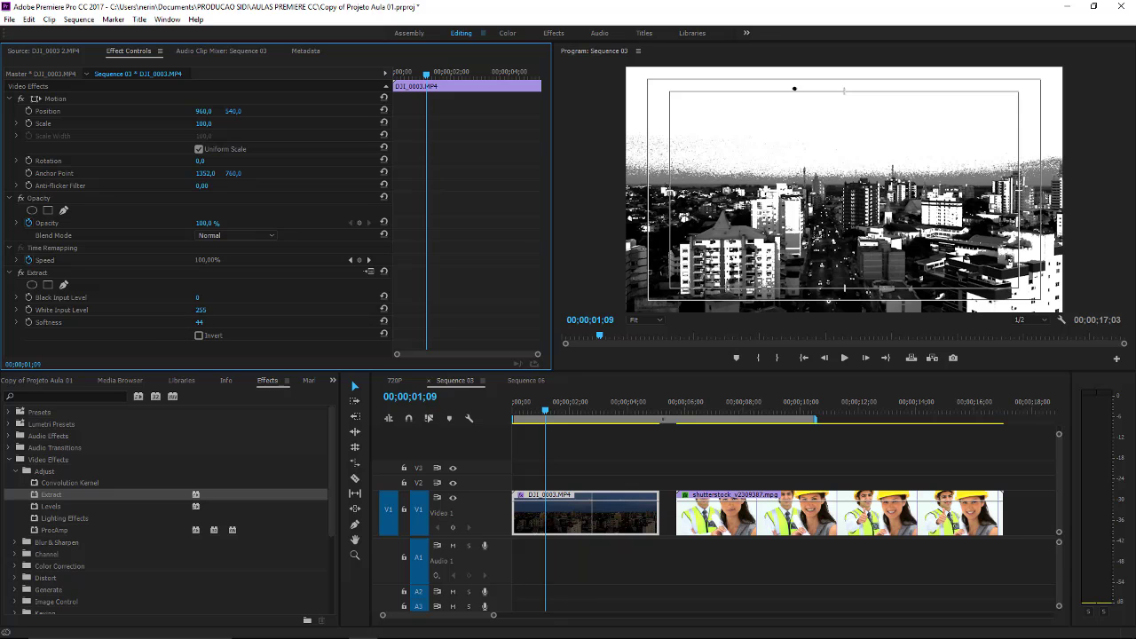
mouse_move(199, 322)
left_mouse_down()
mouse_move(221, 322)
mouse_move(233, 298)
mouse_move(266, 297)
mouse_move(200, 297)
left_mouse_up()
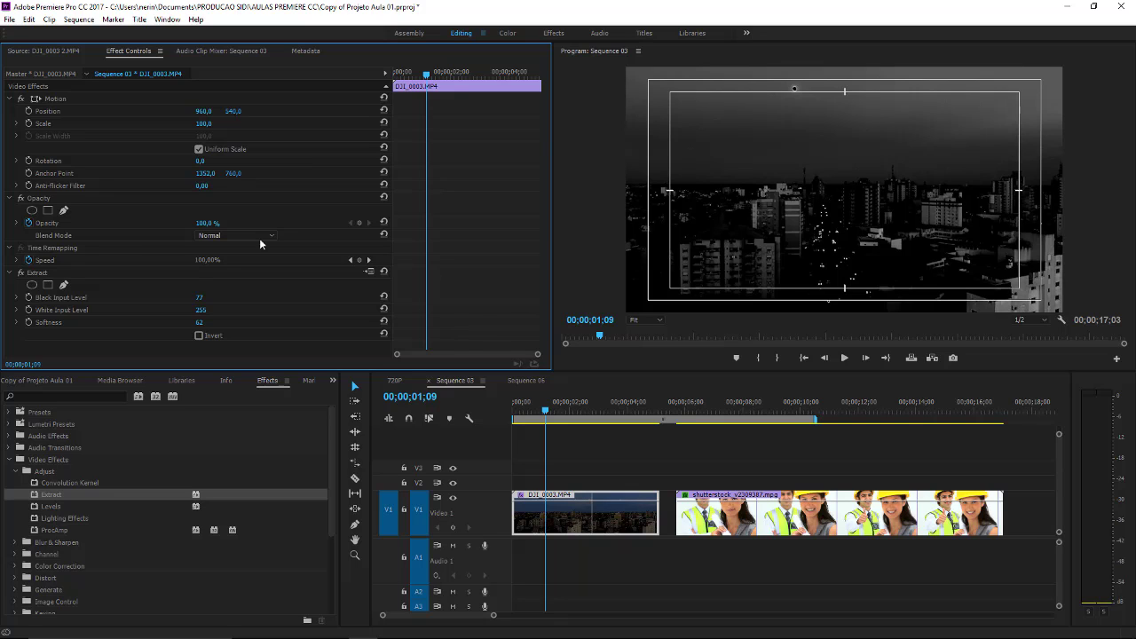
left_click(48, 265)
left_click(48, 273)
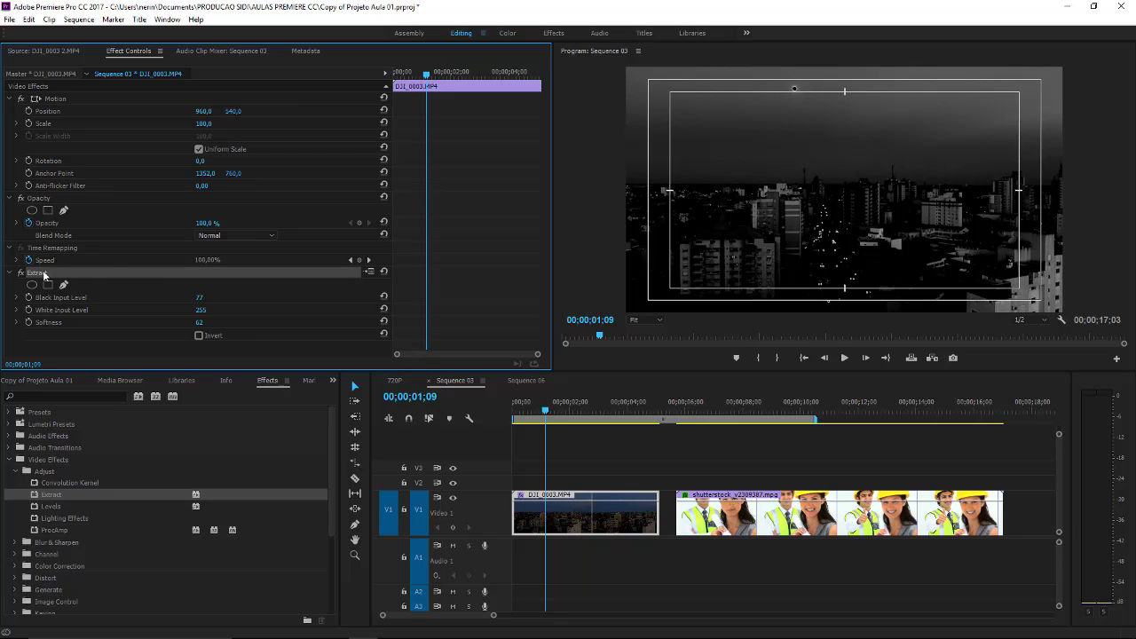
Delete the Extract effect from the shutterstock workers clip.
left_click(737, 513)
left_click(733, 410)
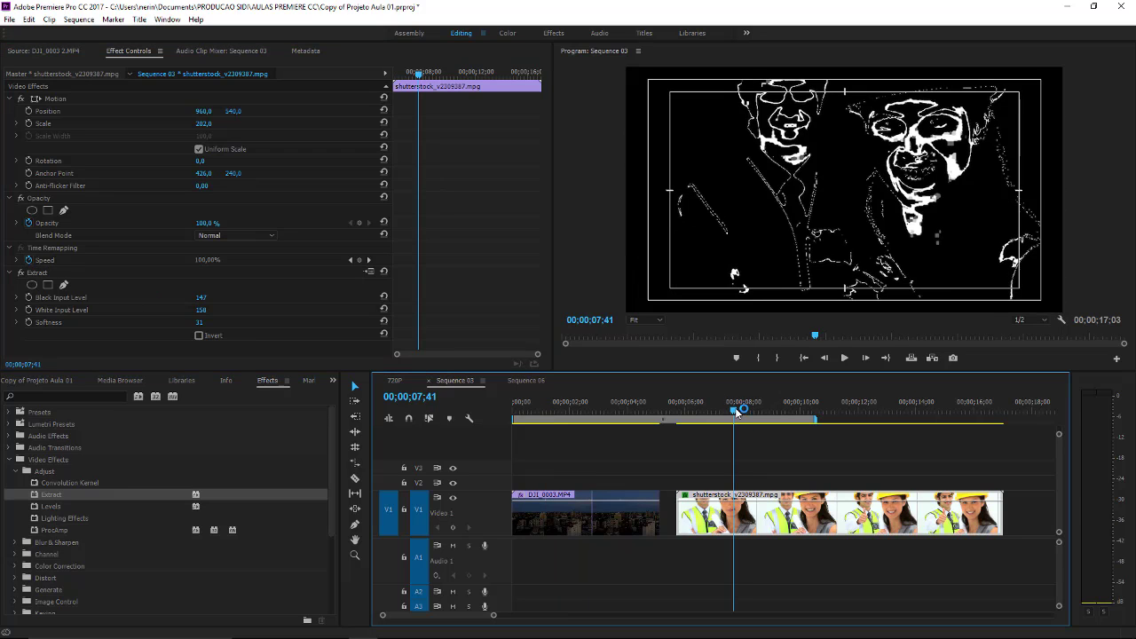
left_click(36, 273)
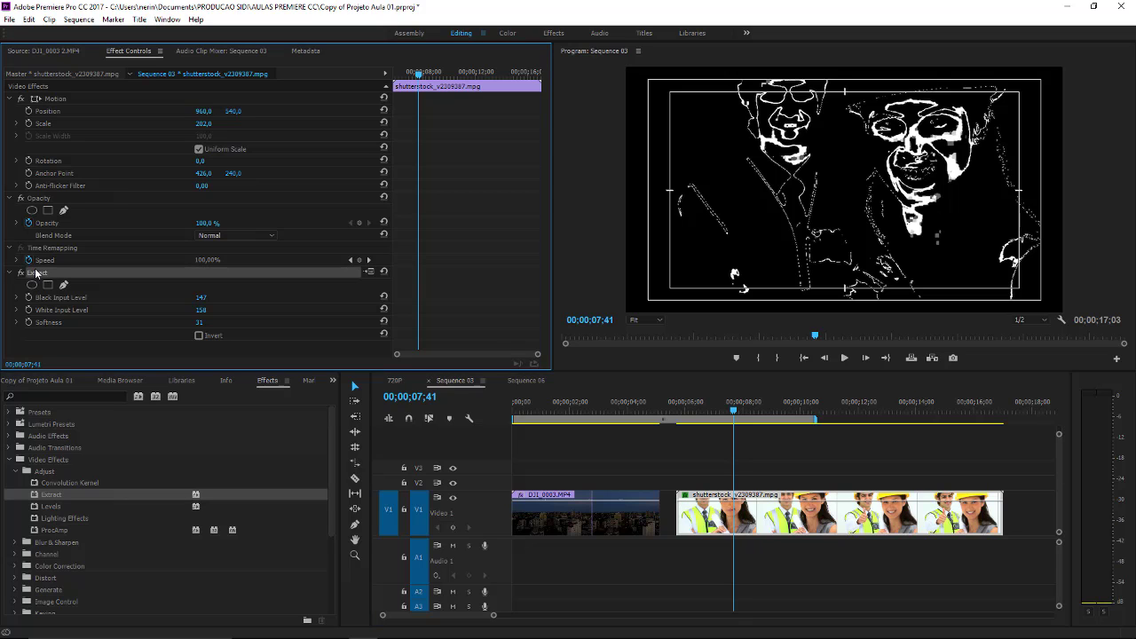
key("Delete")
Delete the Extract effect from the DJI city clip.
left_click(604, 510)
left_click(572, 410)
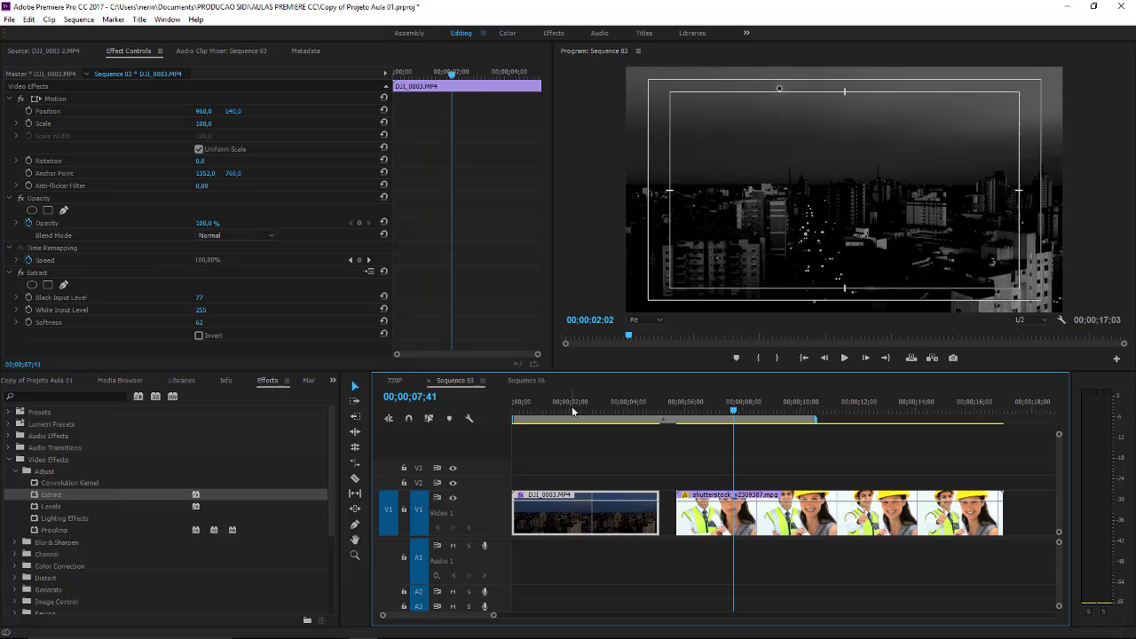
left_click(43, 272)
key("Delete")
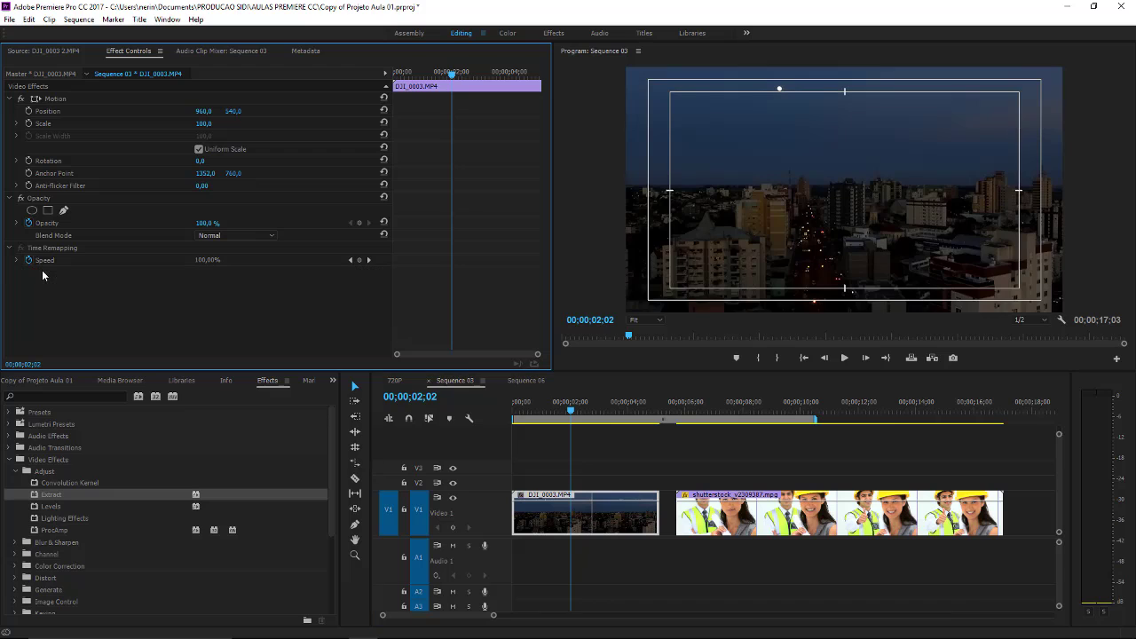
Apply Convolution Kernel to the DJI city clip and set its M11 value to 2.
left_click(78, 483)
left_click_drag(58, 486, 576, 513)
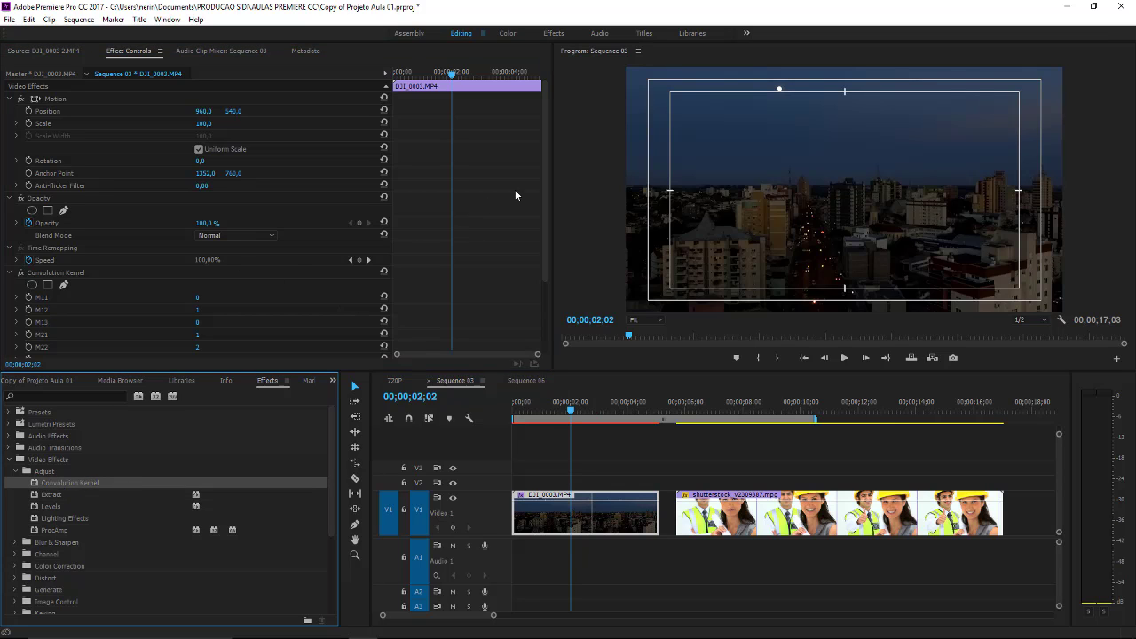
left_click_drag(548, 171, 549, 276)
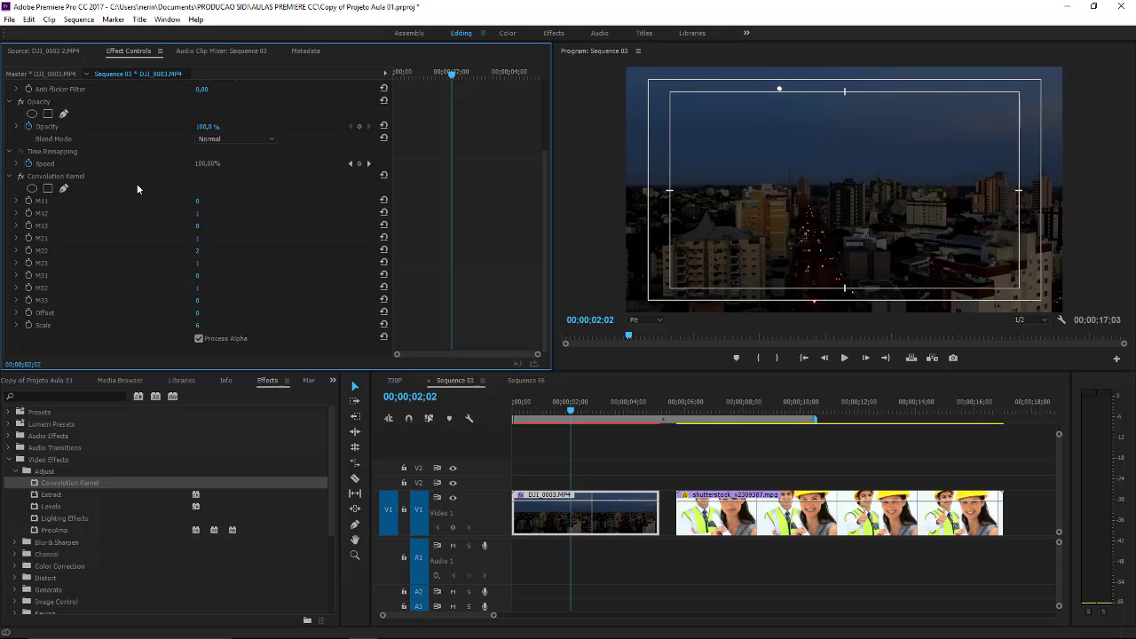
left_click(15, 200)
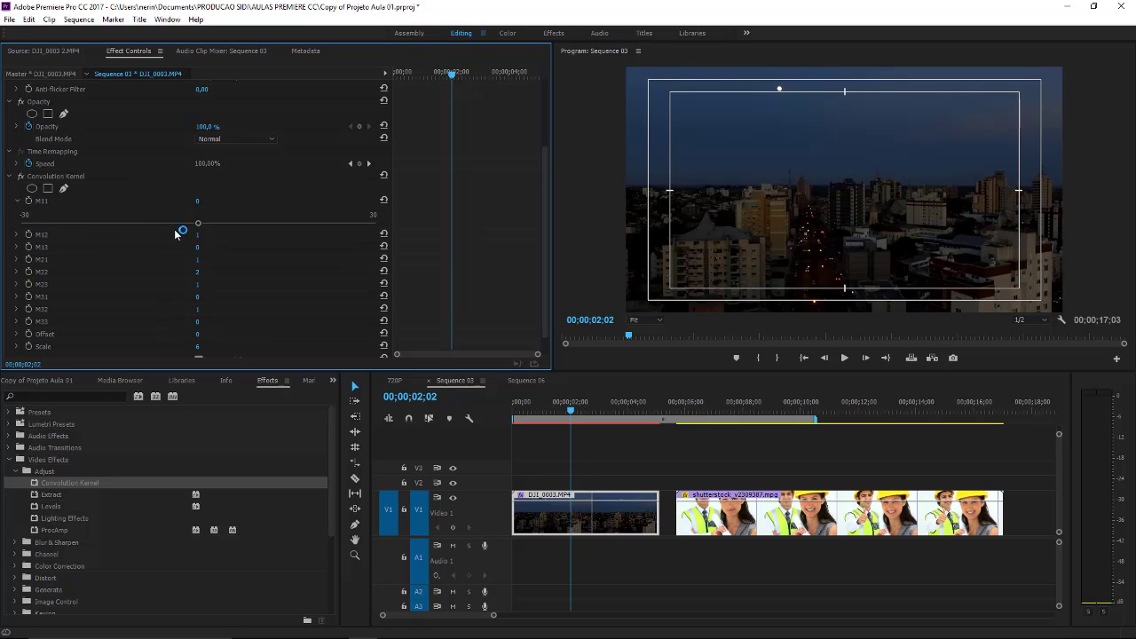
mouse_move(199, 225)
left_mouse_down()
mouse_move(217, 225)
mouse_move(162, 223)
left_mouse_up()
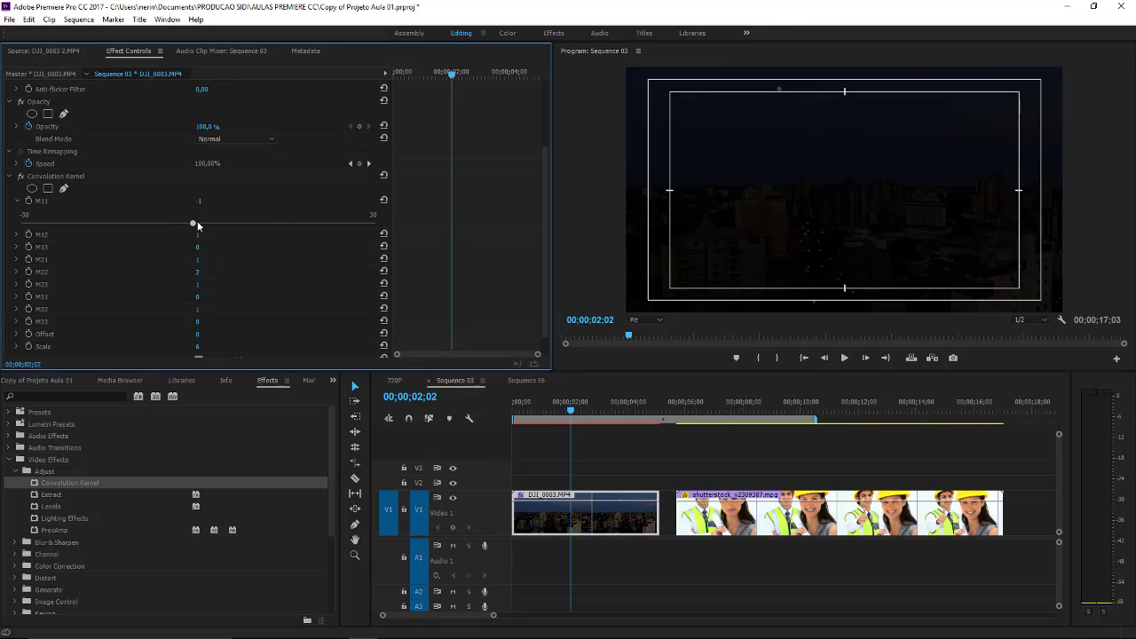
left_click_drag(162, 224, 231, 223)
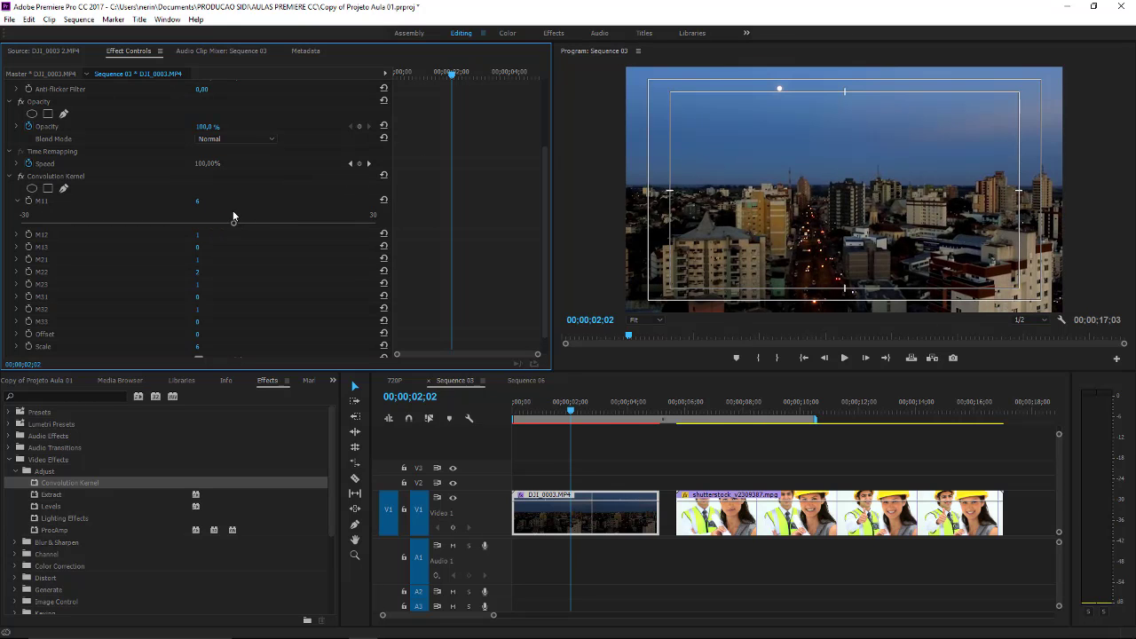
mouse_move(233, 221)
left_mouse_down()
mouse_move(189, 222)
mouse_move(211, 220)
left_mouse_up()
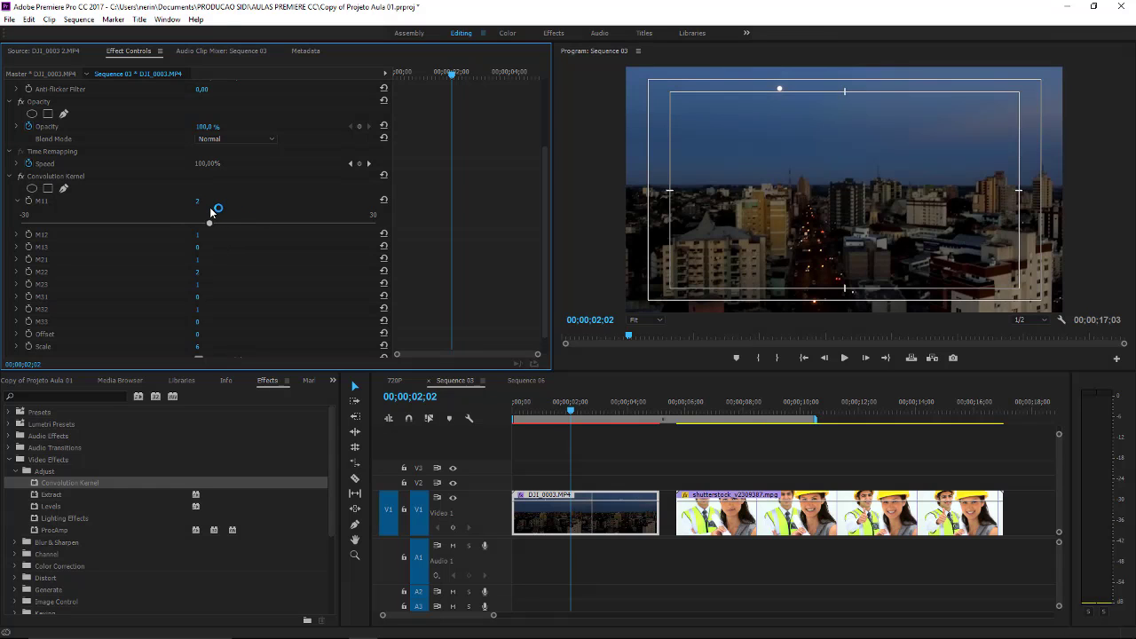
Add two opacity keyframes near the city clip's start and drag the first one down.
left_click(550, 504)
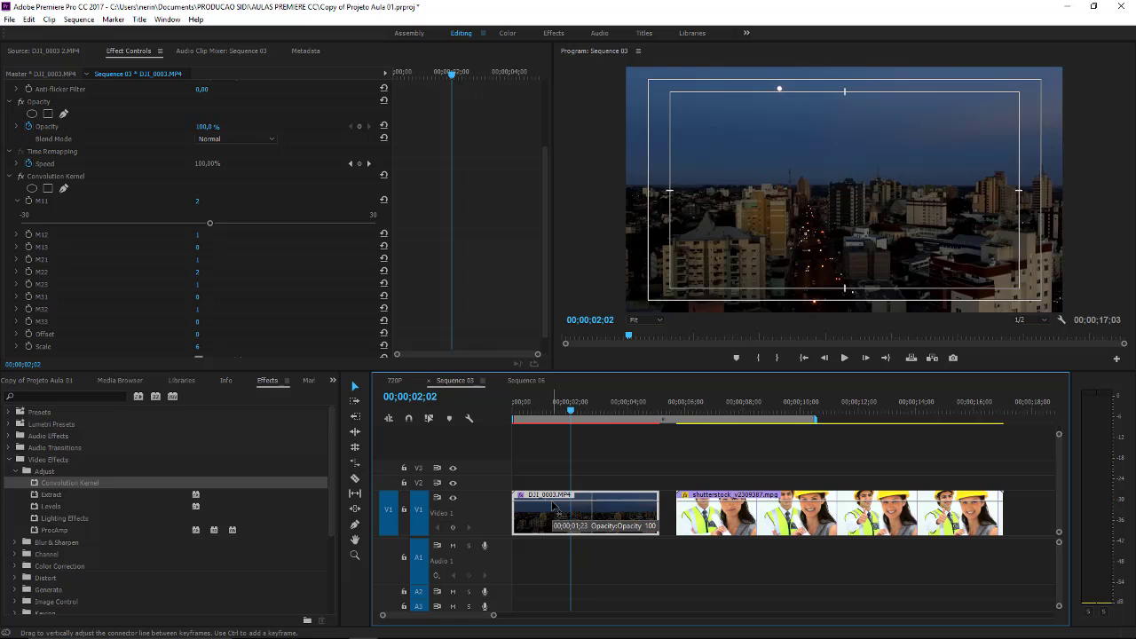
left_click(552, 503, "ctrl")
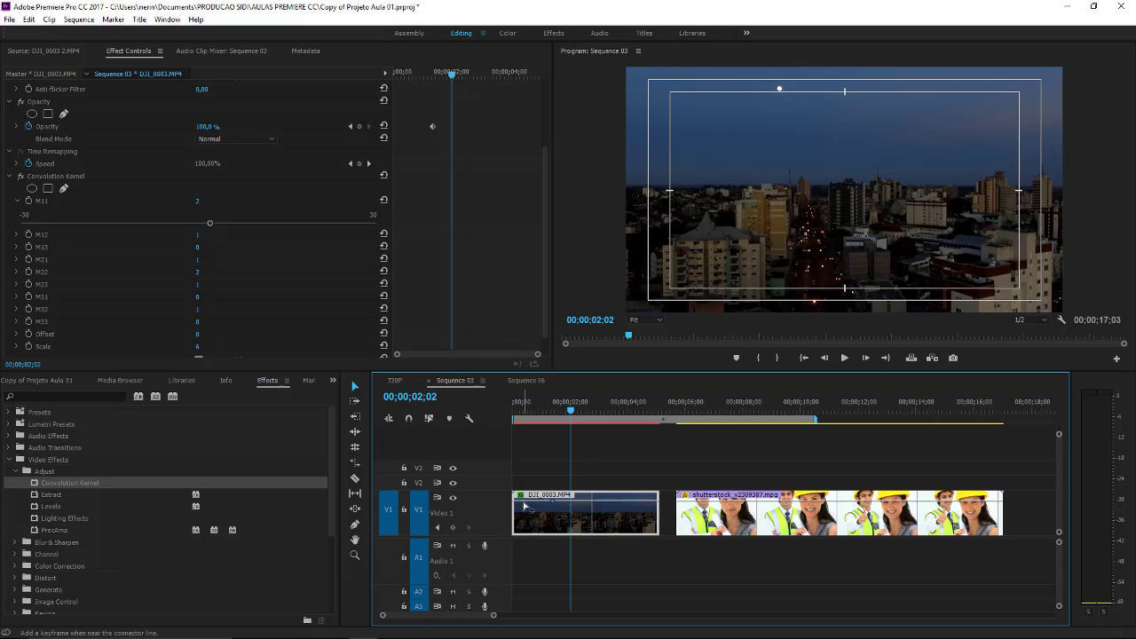
left_click(525, 506, "ctrl")
left_click_drag(525, 506, 524, 511)
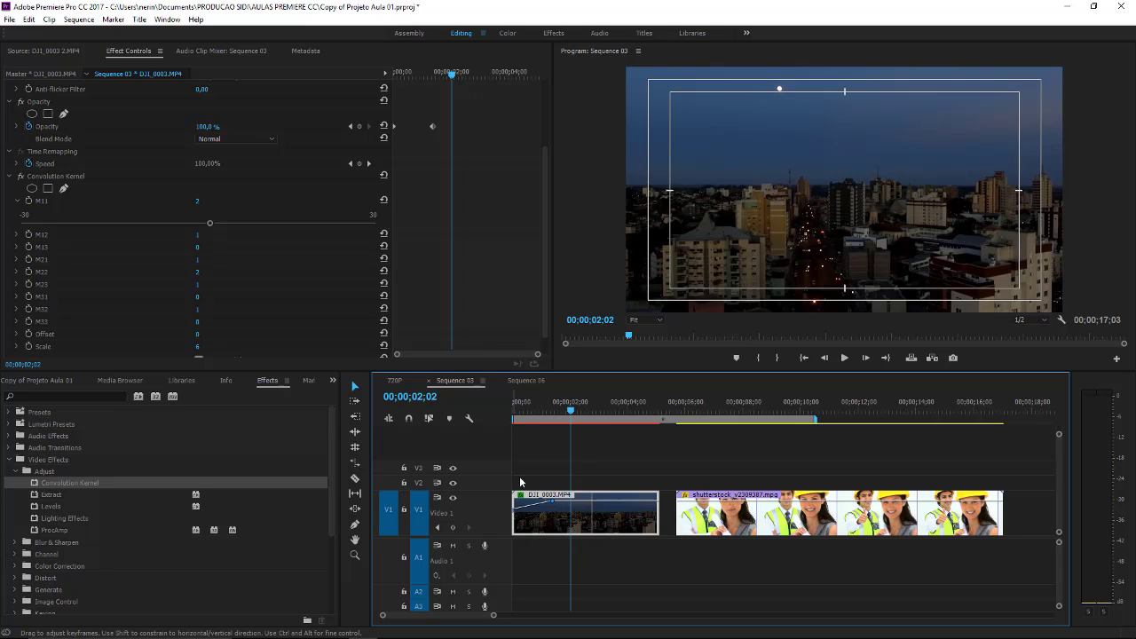
left_click(520, 408)
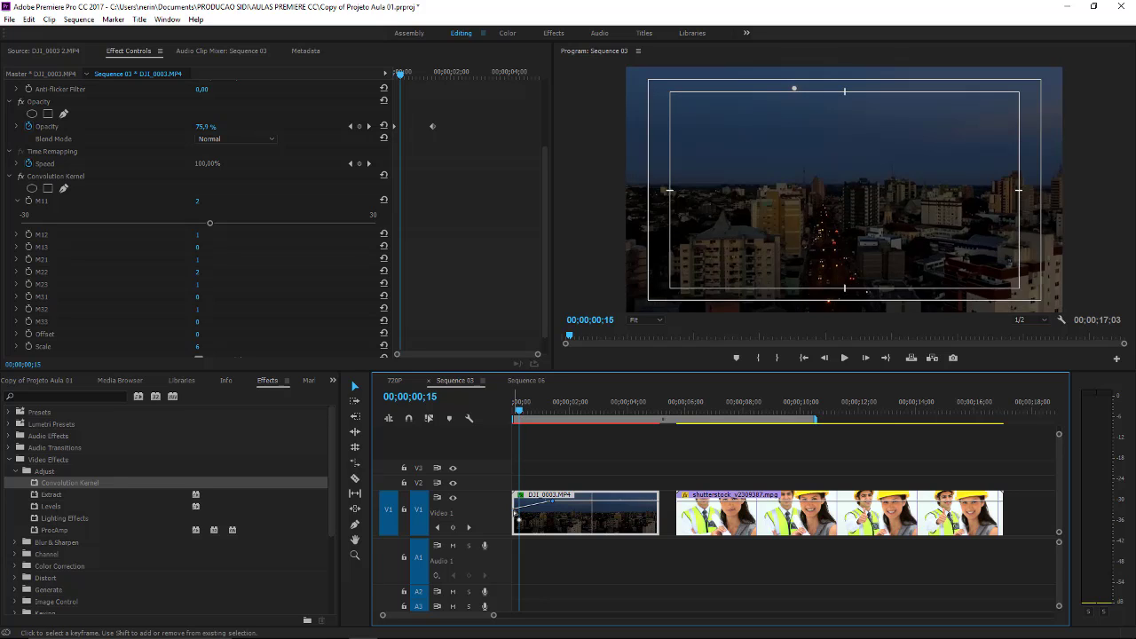
mouse_move(520, 504)
left_mouse_down()
mouse_move(517, 532)
mouse_move(519, 499)
left_mouse_up()
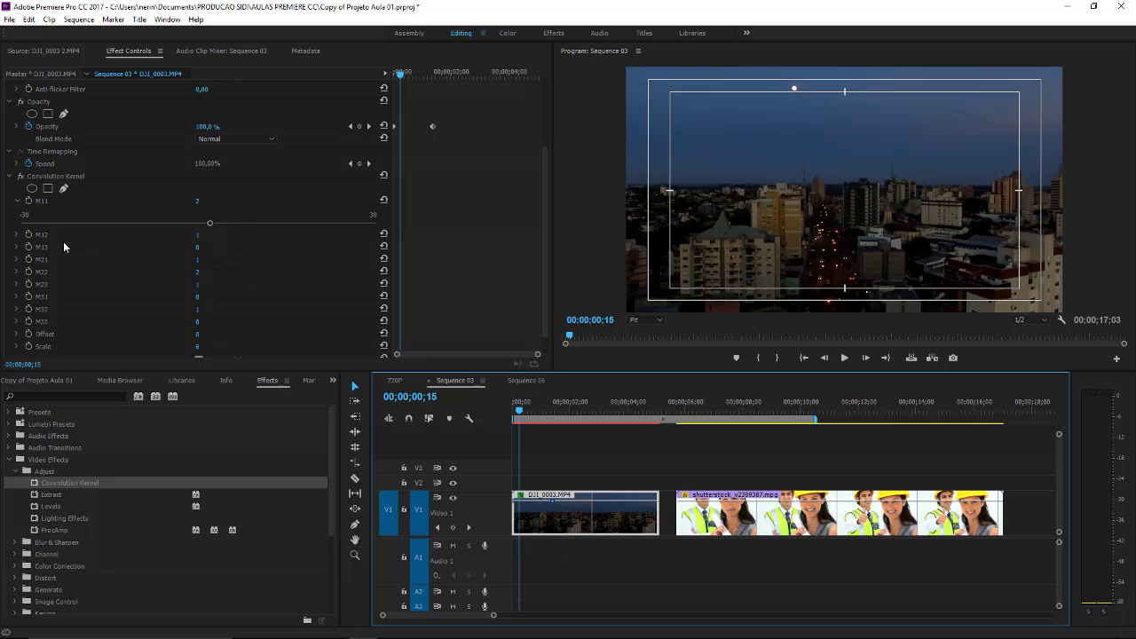
Set Convolution Kernel M12 to 11, M13 to 10, M21 to 7 and M22 to -30.
left_click_drag(202, 236, 213, 236)
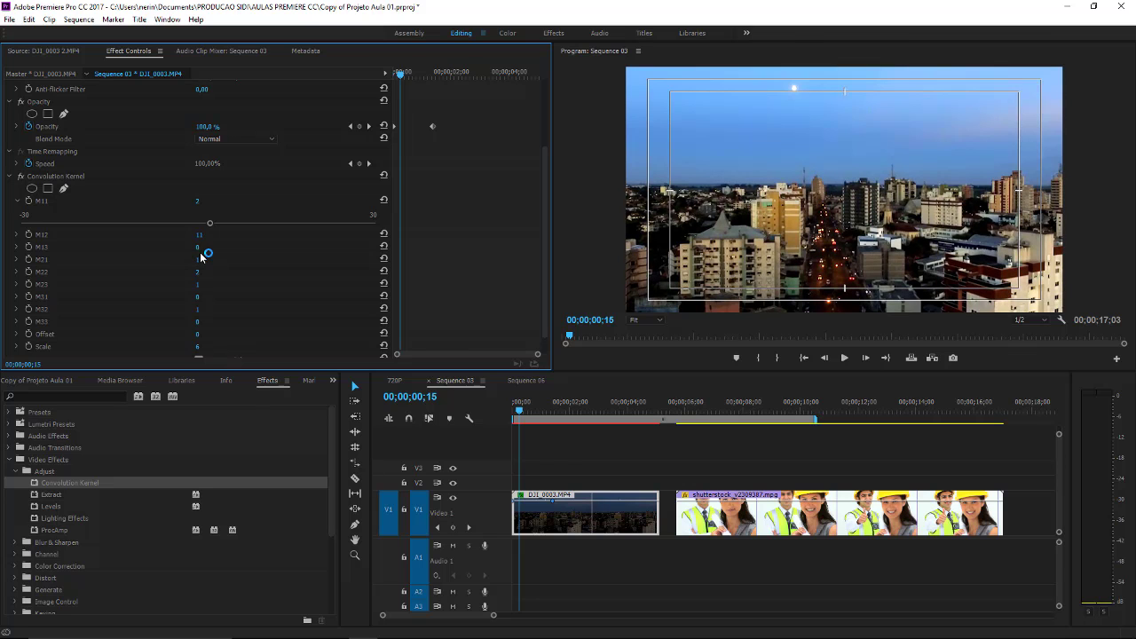
left_click_drag(199, 247, 194, 247)
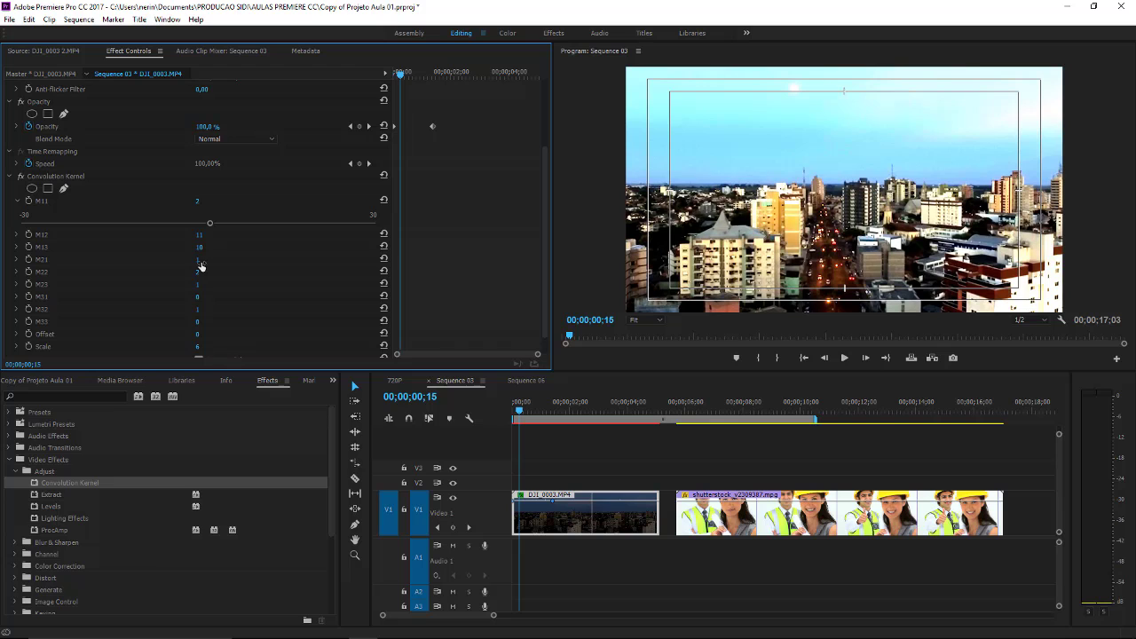
left_click_drag(198, 259, 209, 259)
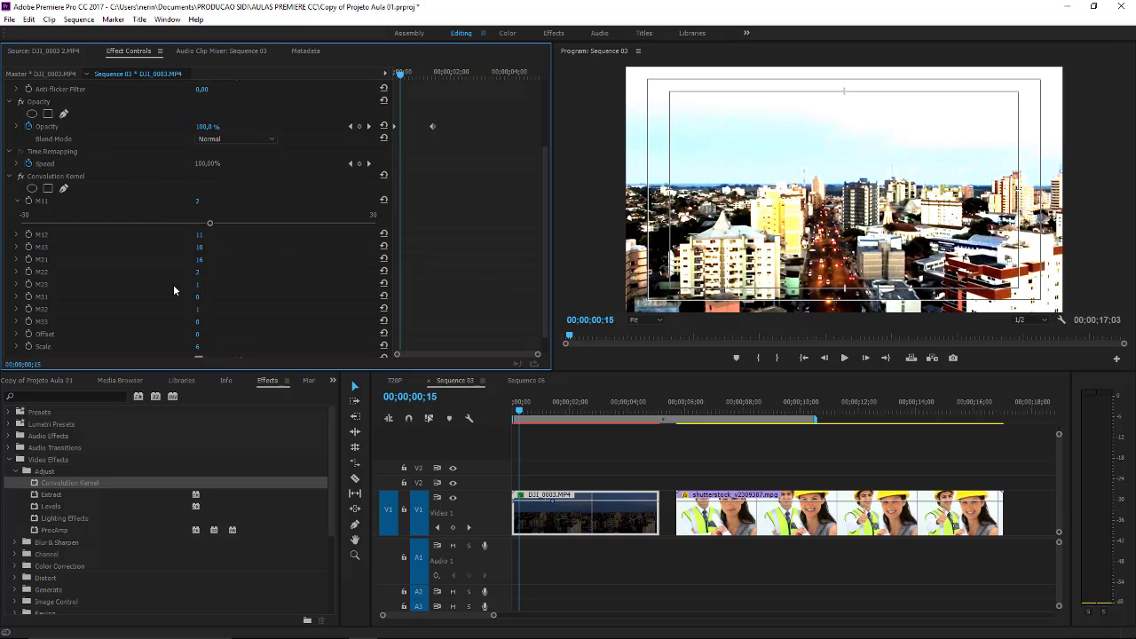
mouse_move(199, 274)
left_mouse_down()
mouse_move(141, 274)
mouse_move(151, 259)
left_mouse_up()
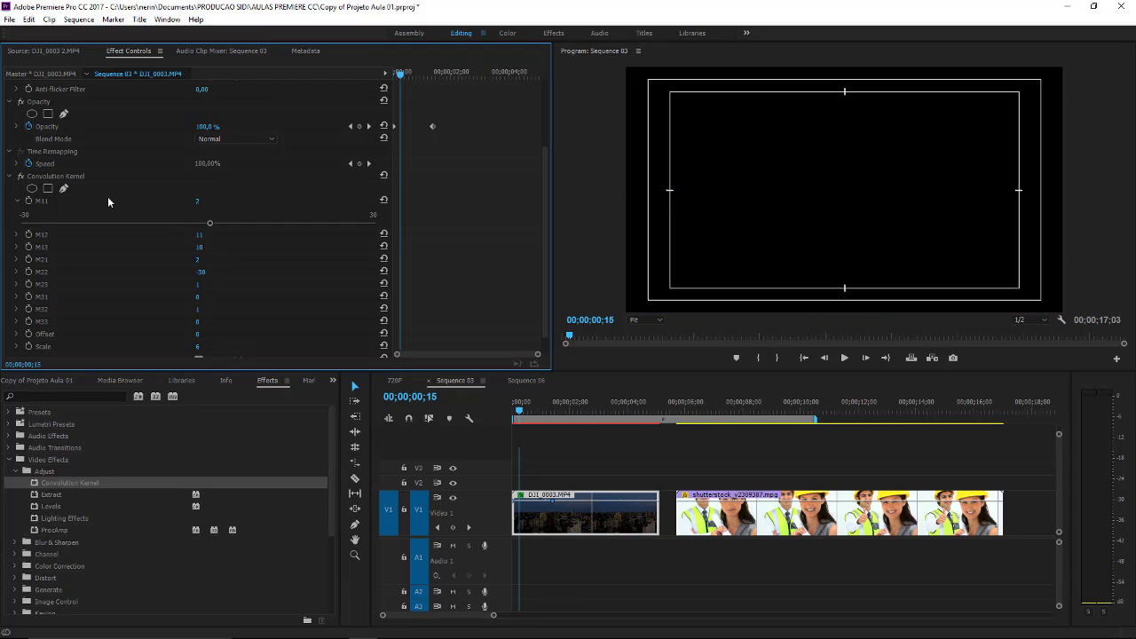
left_click(48, 181)
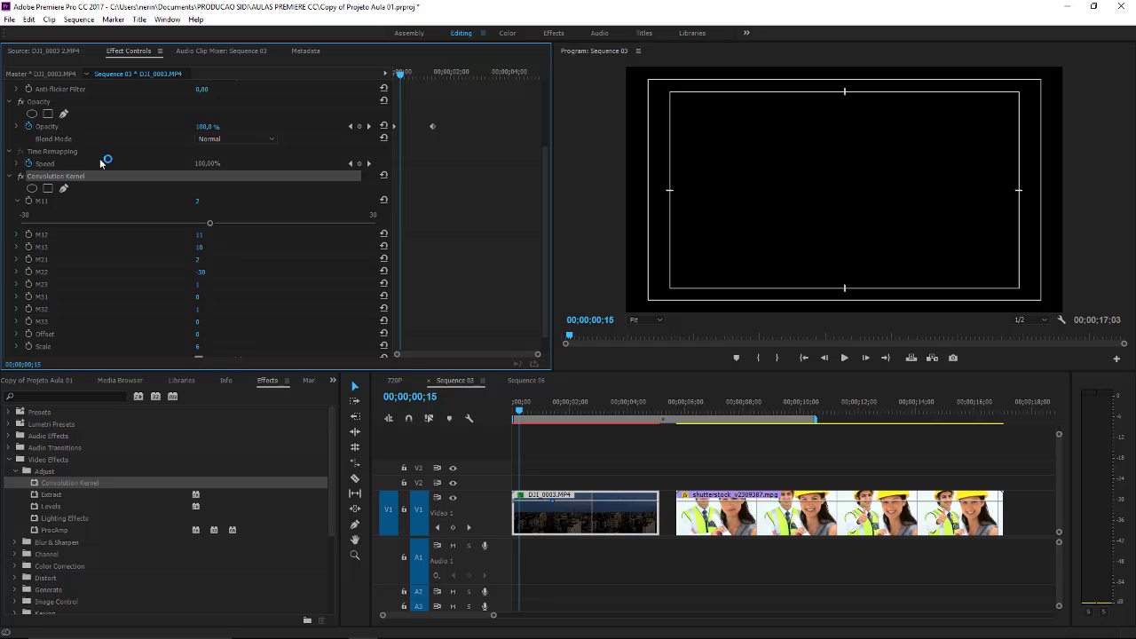
Delete Convolution Kernel from the city clip and select the ProcAmp effect.
key("Delete")
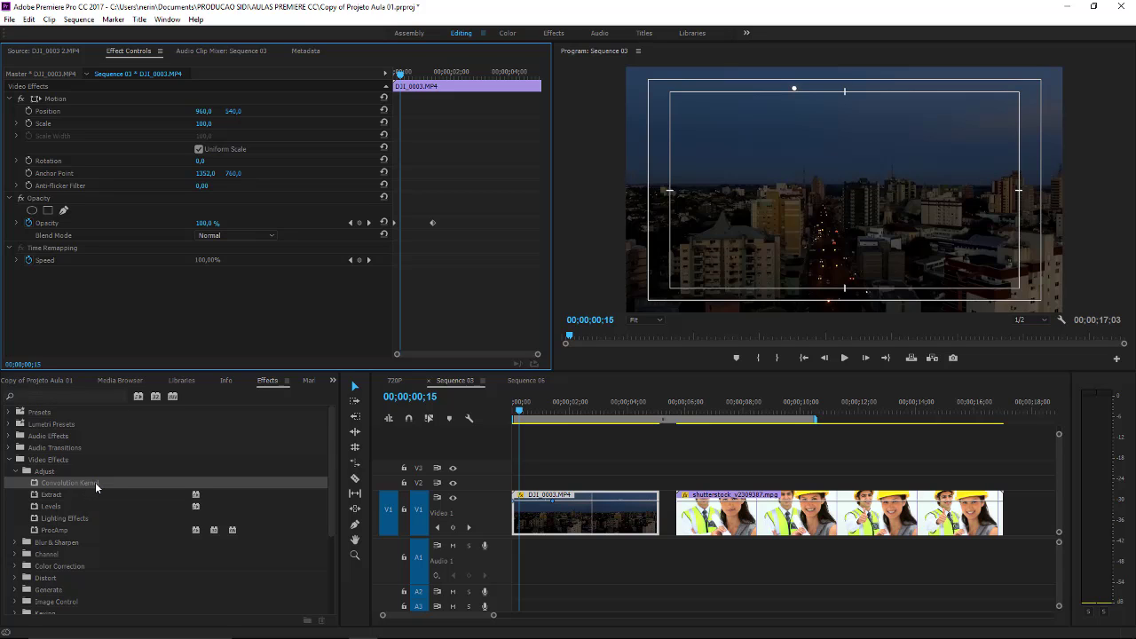
left_click(52, 531)
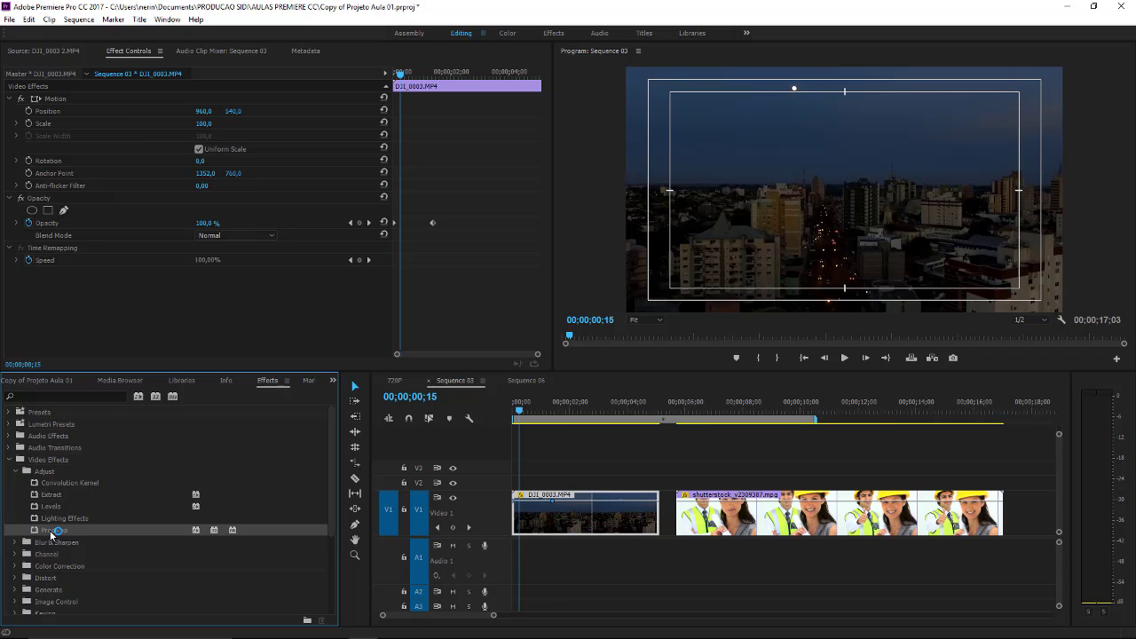